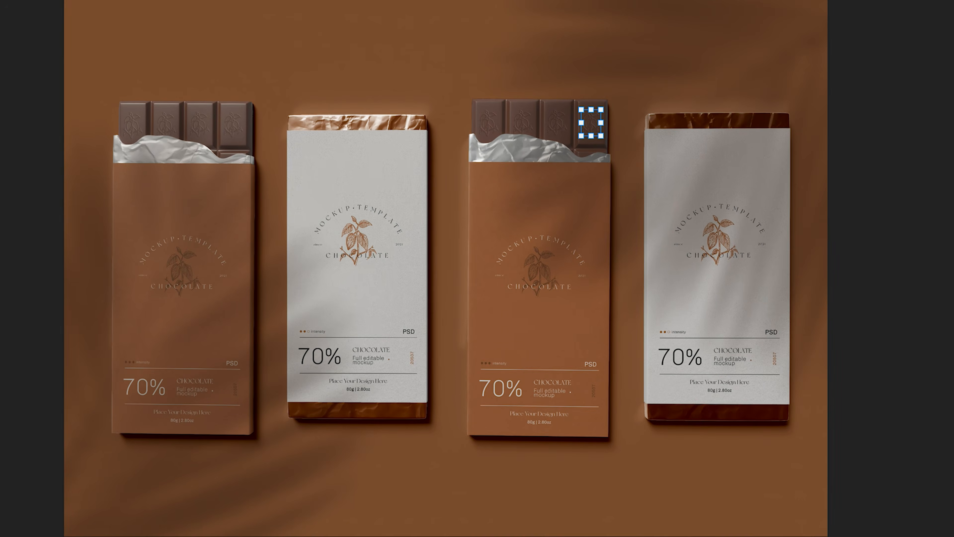
# Step: Open the first chocolate bar's wrapper design smart object for editing
pyautogui.click(183, 150)
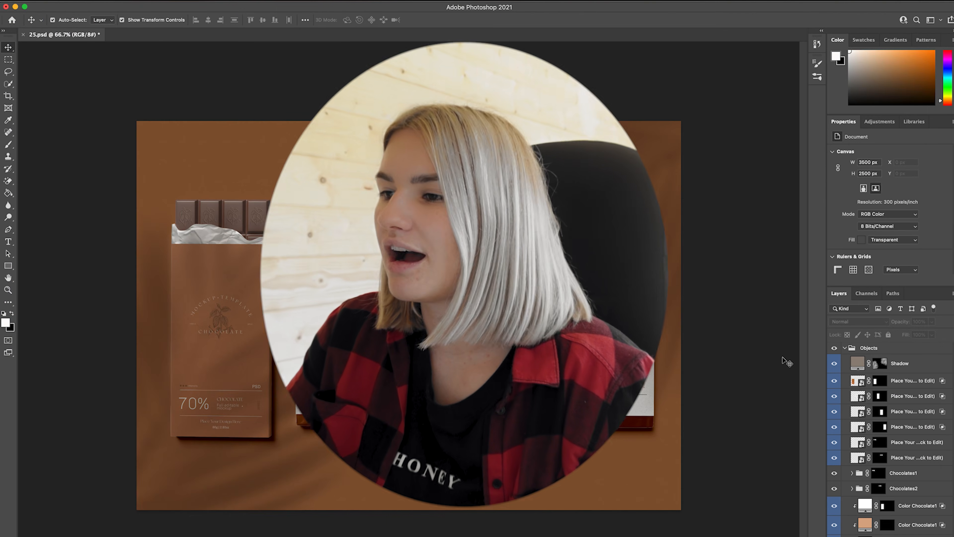
pyautogui.click(256, 371)
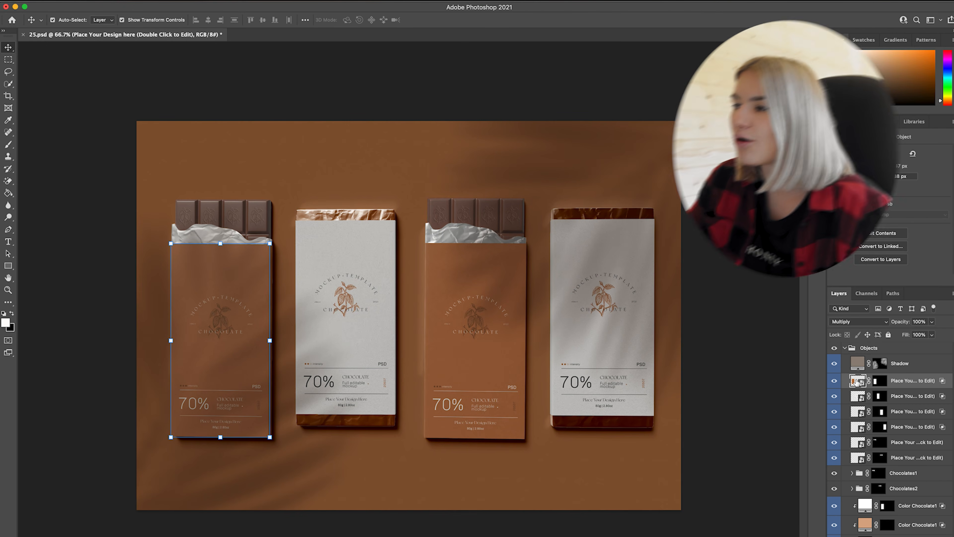
pyautogui.doubleClick(856, 382)
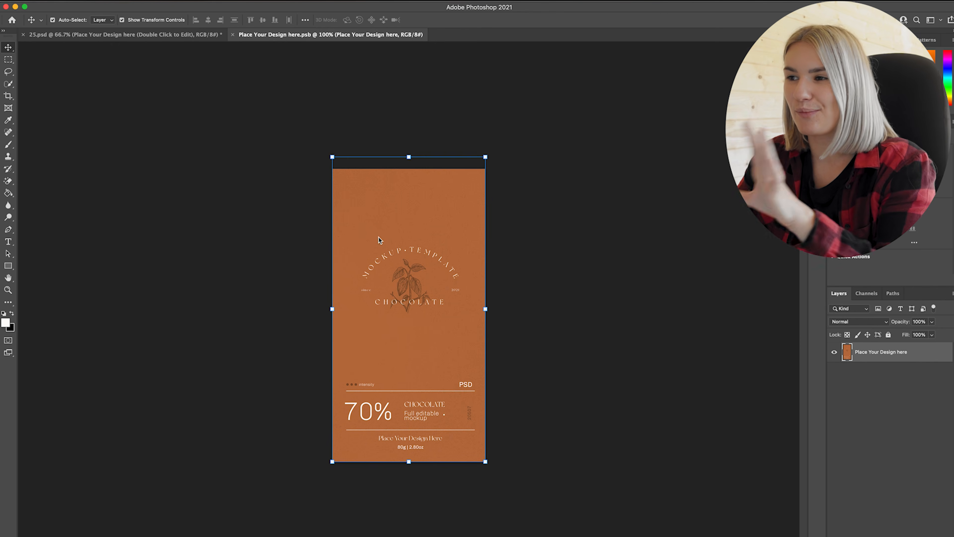
pyautogui.click(290, 225)
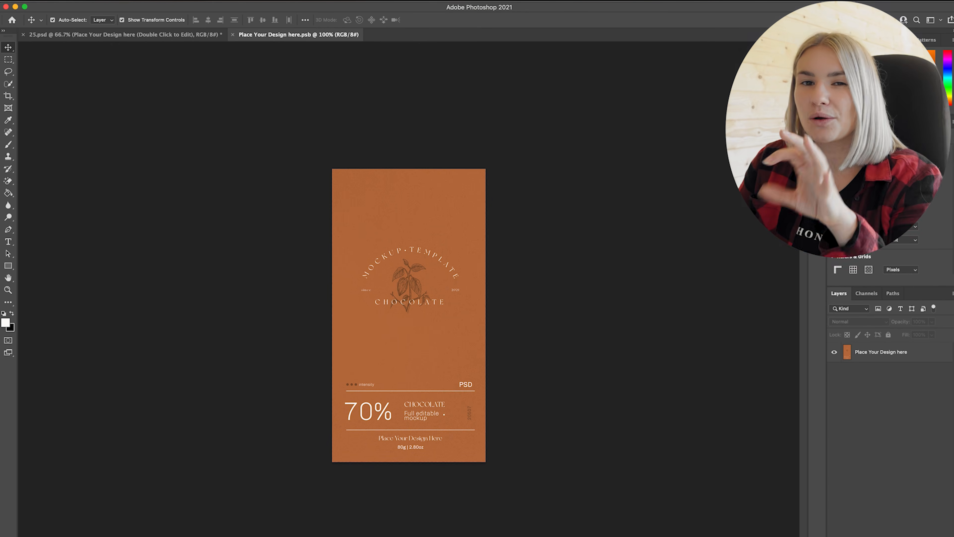
# Step: Check the canvas width and height of the wrapper design document in pixels
pyautogui.click(4, 1)
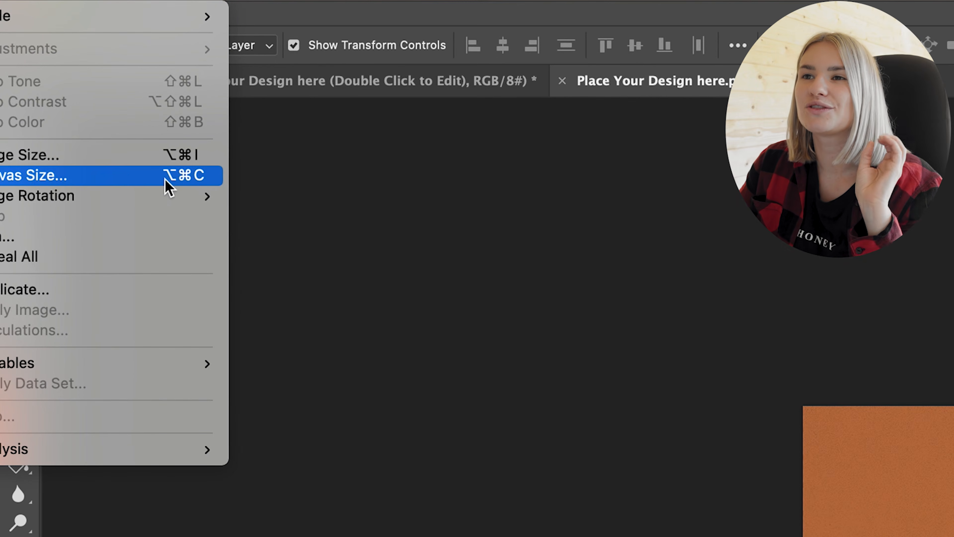
pyautogui.click(126, 181)
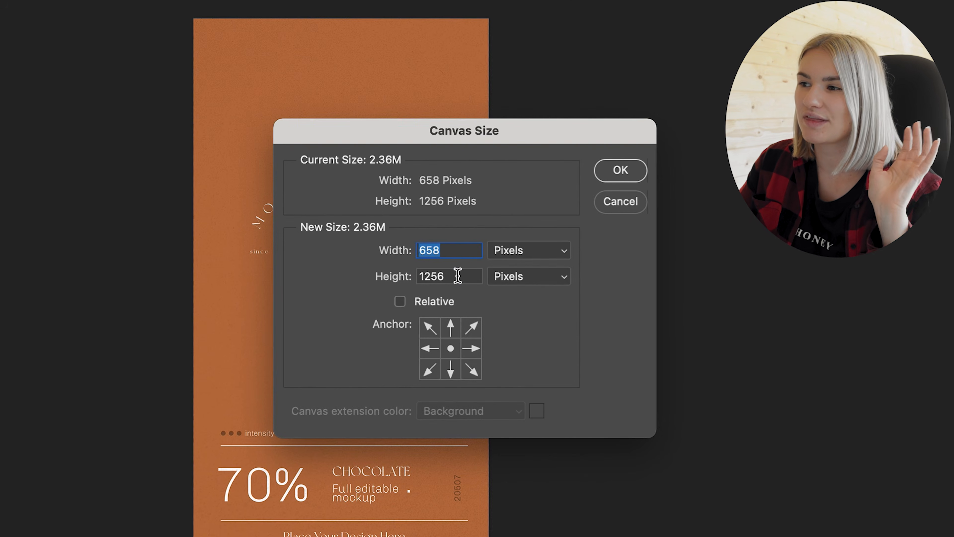
pyautogui.moveTo(456, 276); pyautogui.dragTo(410, 275)
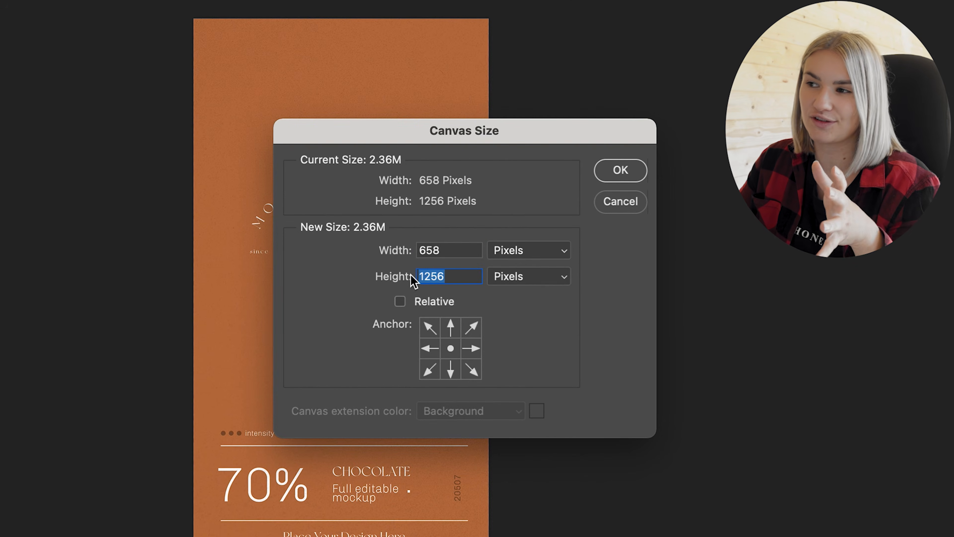
pyautogui.moveTo(454, 249); pyautogui.dragTo(403, 254)
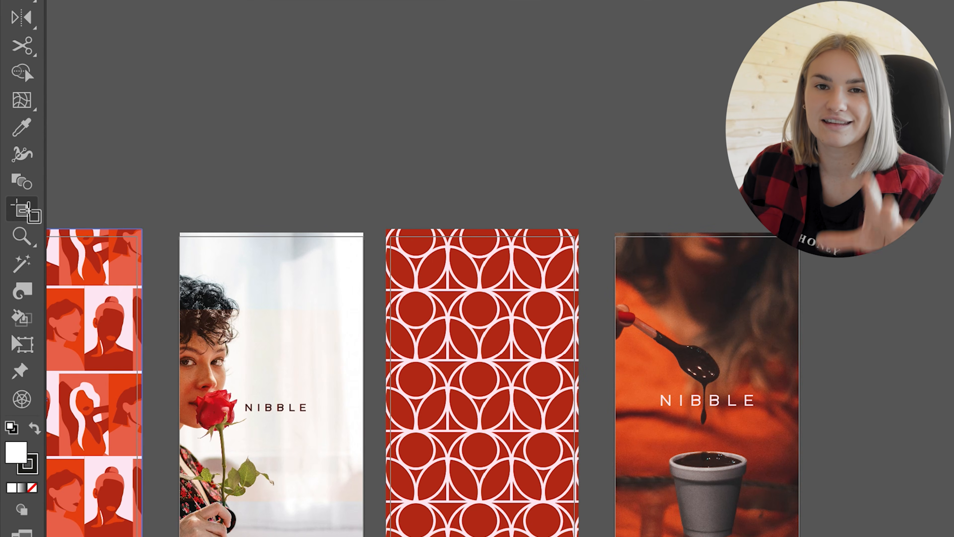
# Step: Switch to Illustrator and create a new artboard of 658 × 1256 px in empty space beside the existing artboards
pyautogui.click(10, 258)
pyautogui.moveTo(557, 94); pyautogui.dragTo(646, 508)
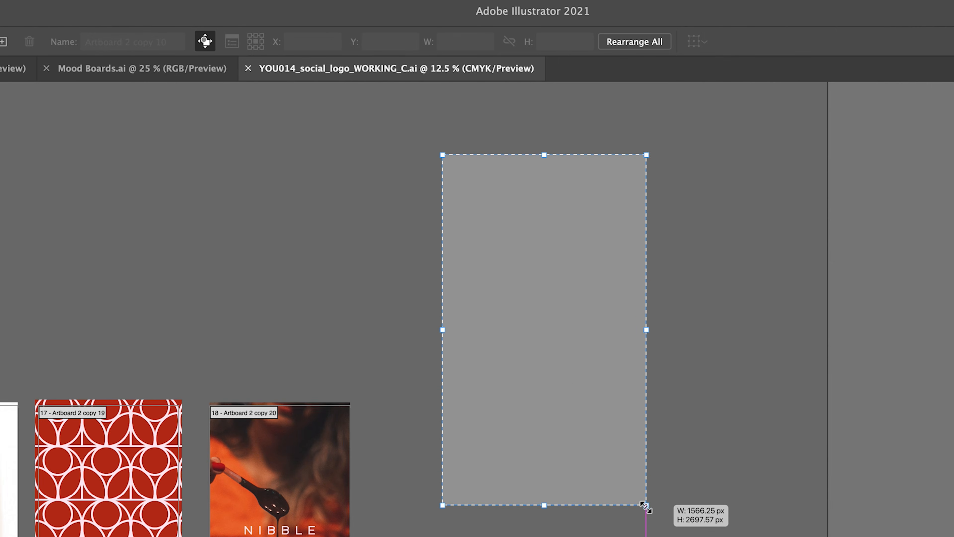
pyautogui.click(466, 41)
pyautogui.write('658')
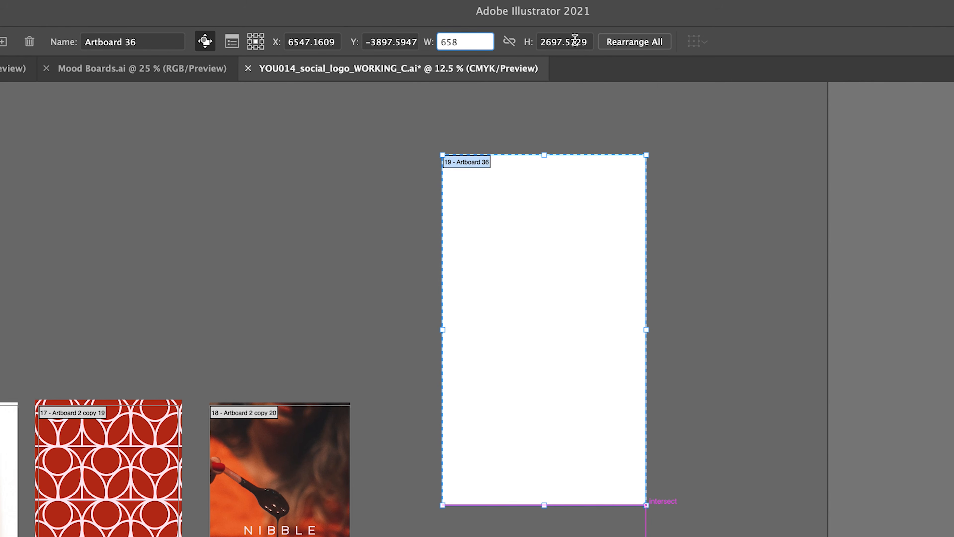
pyautogui.click(575, 41)
pyautogui.write('1256')
pyautogui.press('Return')
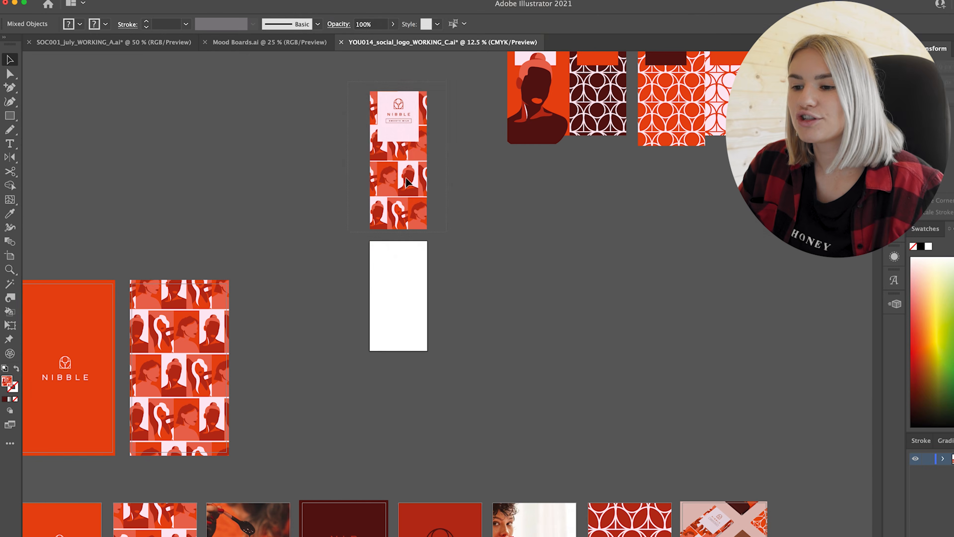
# Step: Move the Smooth Milk wrapper artwork beside the new artboard, and place its pink logo panel at the artboard's upper edge
pyautogui.moveTo(405, 177); pyautogui.dragTo(406, 323)
pyautogui.press('super+equal')
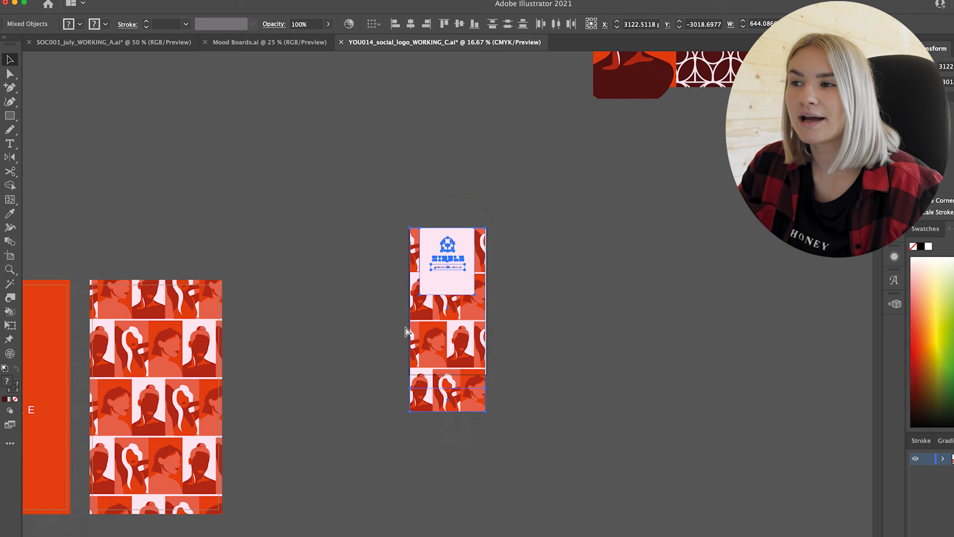
pyautogui.press('super+equal')
pyautogui.moveTo(312, 325); pyautogui.dragTo(561, 323)
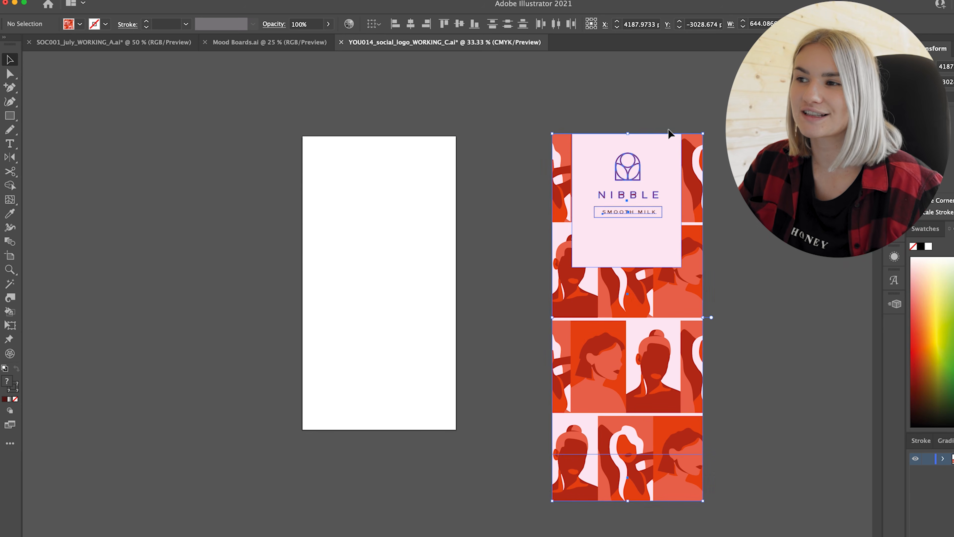
pyautogui.click(639, 141)
pyautogui.moveTo(611, 150); pyautogui.dragTo(422, 170)
pyautogui.click(47, 122)
# Step: Draw a rectangle covering the artboard, fill it with the sampled portrait pattern, and send it behind the logo panel
pyautogui.press('m')
pyautogui.moveTo(302, 137)
pyautogui.mouseDown()
pyautogui.moveTo(437, 420)
pyautogui.moveTo(456, 429)
pyautogui.mouseUp()
pyautogui.press('i')
pyautogui.click(653, 353)
pyautogui.press('shift+super+[')
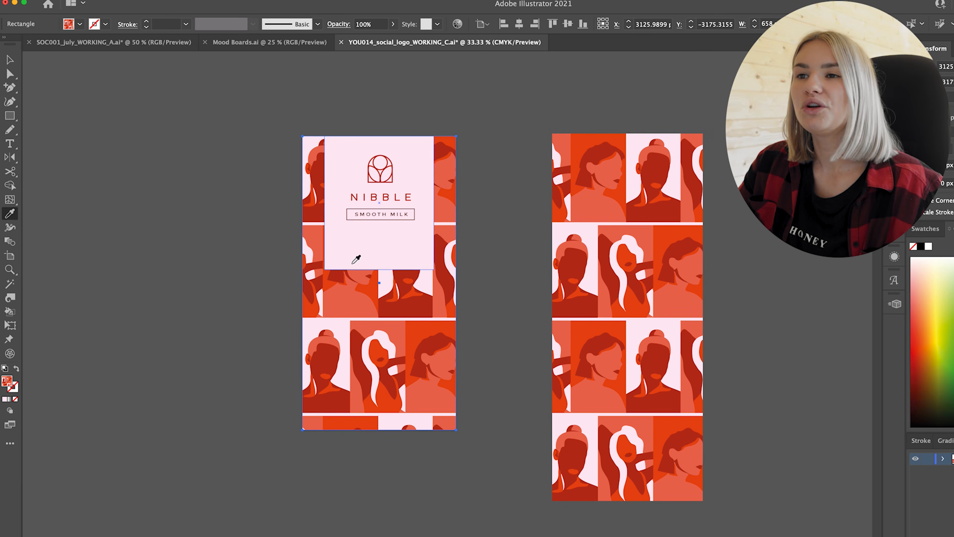
# Step: Select the complete Smooth Milk design on the artboard, including the pattern background and logo panel, for copying
pyautogui.press('v')
pyautogui.click(200, 146)
pyautogui.moveTo(200, 151); pyautogui.dragTo(468, 452)
pyautogui.press('super+equal')
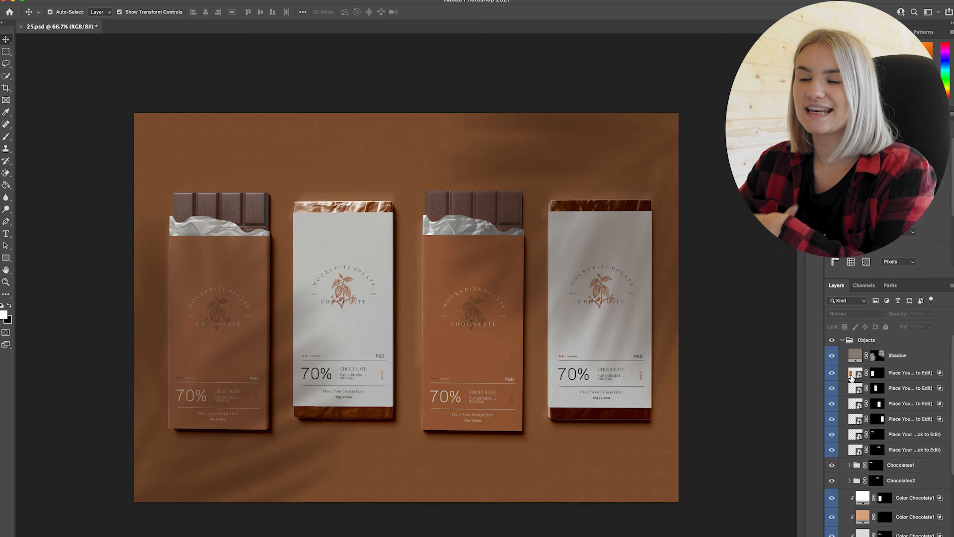
# Step: Switch to Photoshop, paste the Smooth Milk design as pixels into the first bar's wrapper smart object, and close it with changes saved
pyautogui.click(854, 378)
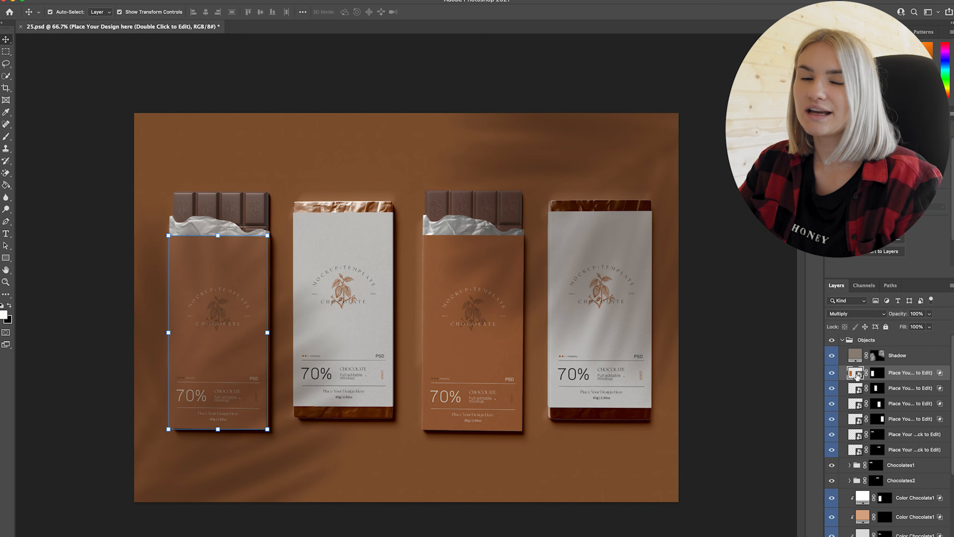
pyautogui.doubleClick(855, 376)
pyautogui.press('super+v')
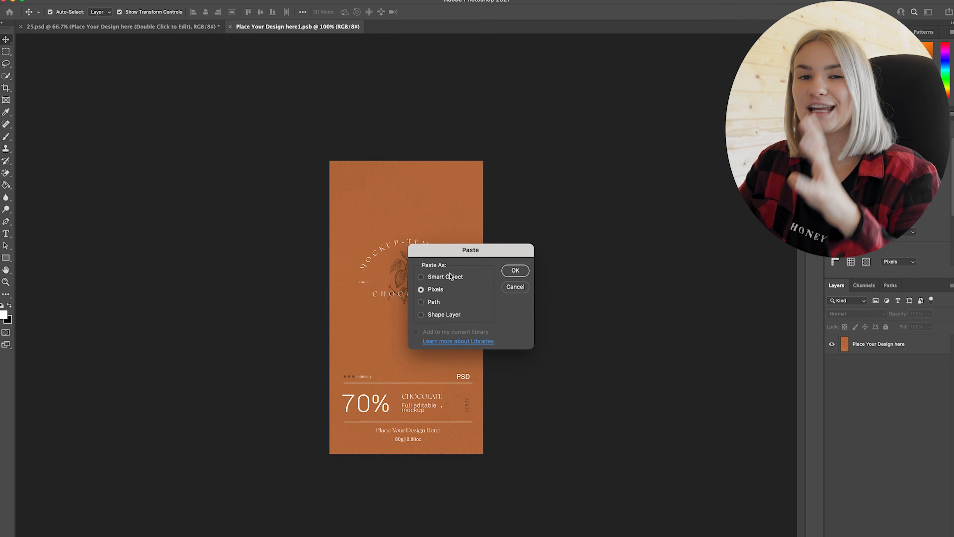
pyautogui.press('Return')
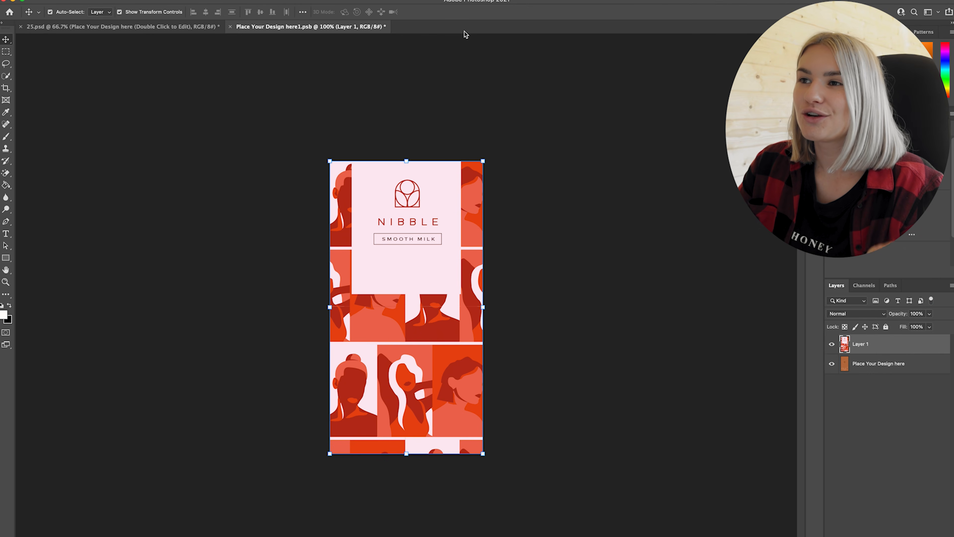
pyautogui.click(229, 28)
pyautogui.click(492, 203)
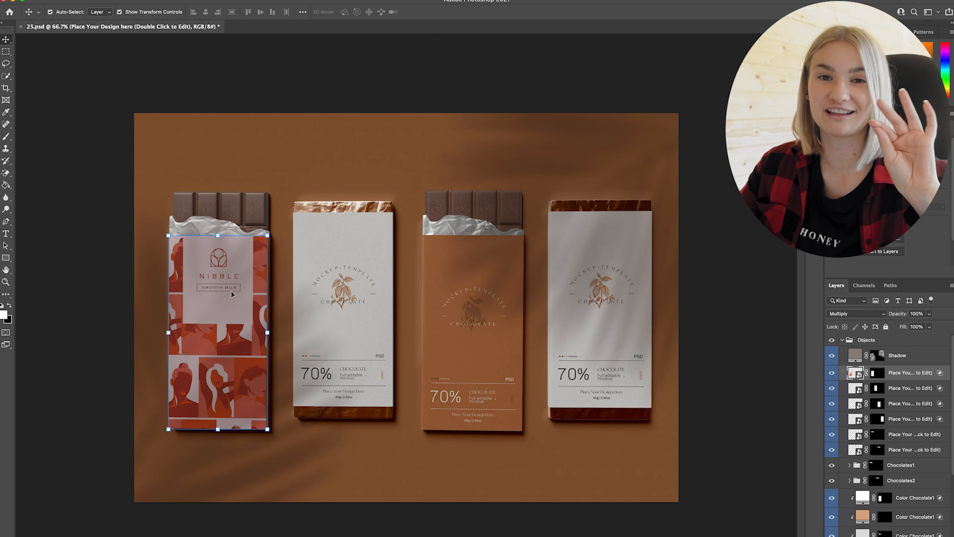
# Step: Replace the placeholder wrappers on the other three chocolate bars with the remaining Nibble designs
pyautogui.click(692, 314)
pyautogui.click(856, 389)
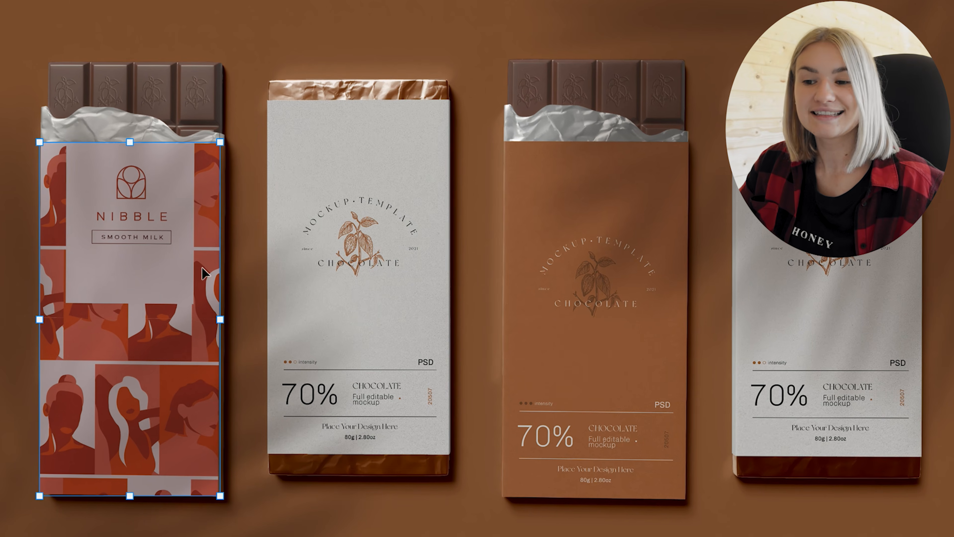
pyautogui.click(936, 316)
pyautogui.click(358, 277)
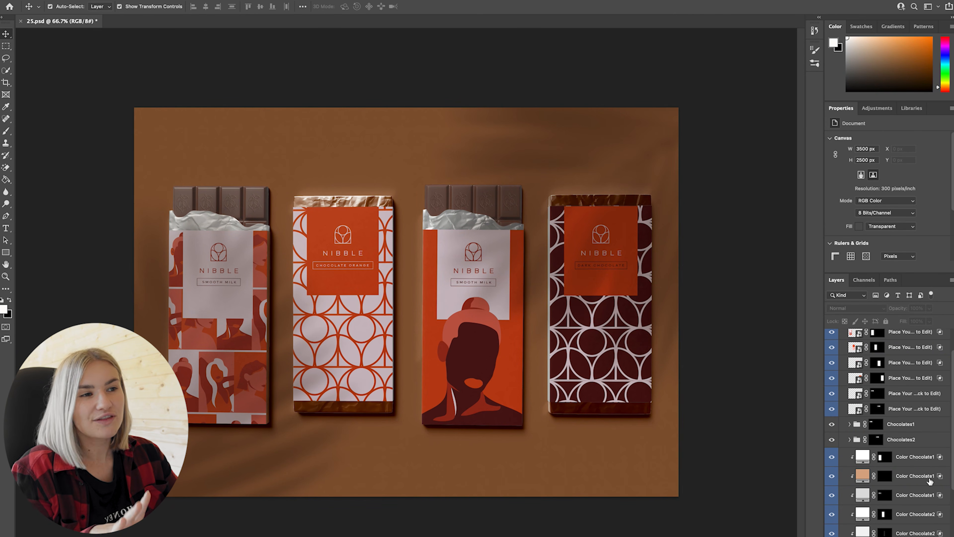
# Step: Recolour the tan Color Chocolate1 side fill to a bright orange-red based on a colour sampled from the first wrapper
pyautogui.click(863, 474)
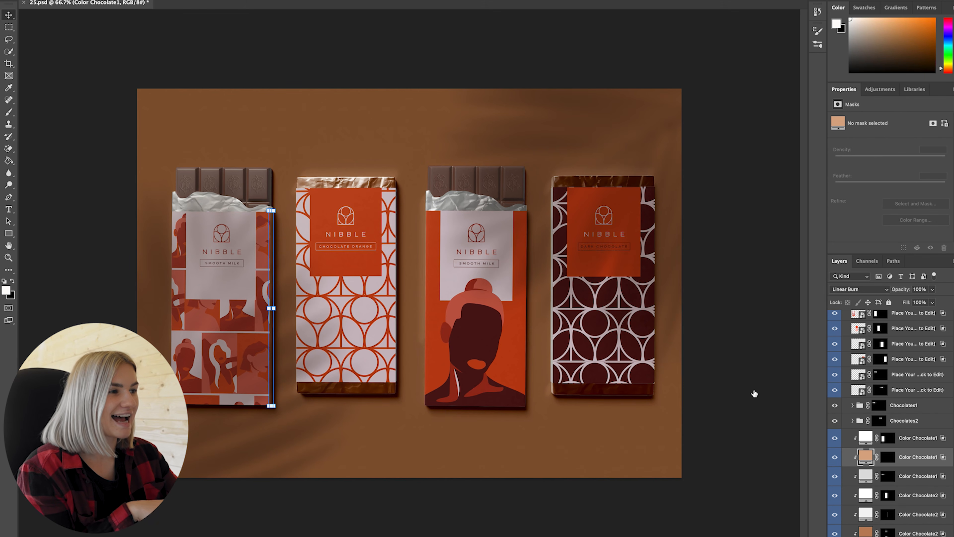
pyautogui.doubleClick(865, 457)
pyautogui.moveTo(830, 184); pyautogui.dragTo(711, 166)
pyautogui.click(266, 298)
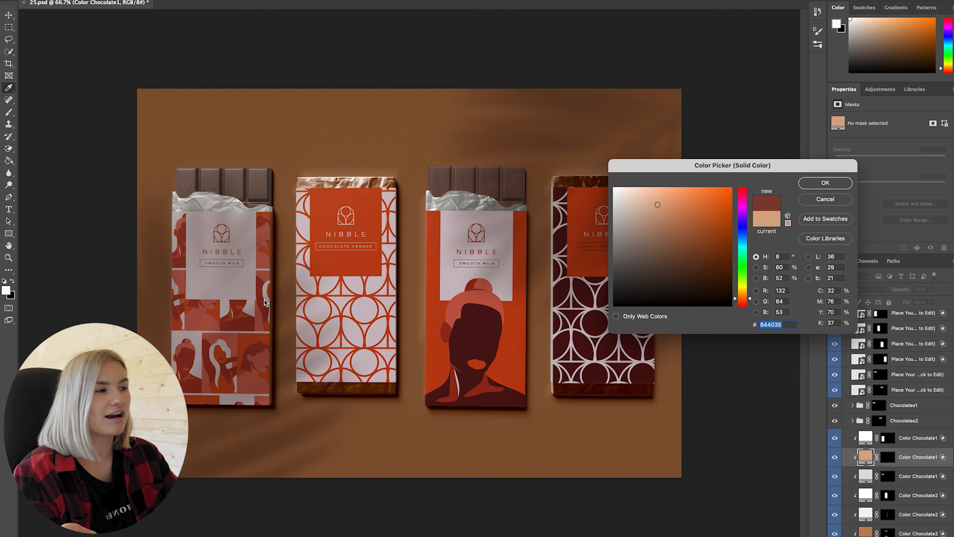
pyautogui.click(267, 327)
pyautogui.moveTo(685, 207)
pyautogui.mouseDown()
pyautogui.moveTo(696, 203)
pyautogui.moveTo(691, 192)
pyautogui.mouseUp()
pyautogui.click(831, 184)
# Step: Recolour the brown Color Chocolate2 foil fill to a deep orange-red based on the second wrapper's orange
pyautogui.click(362, 261)
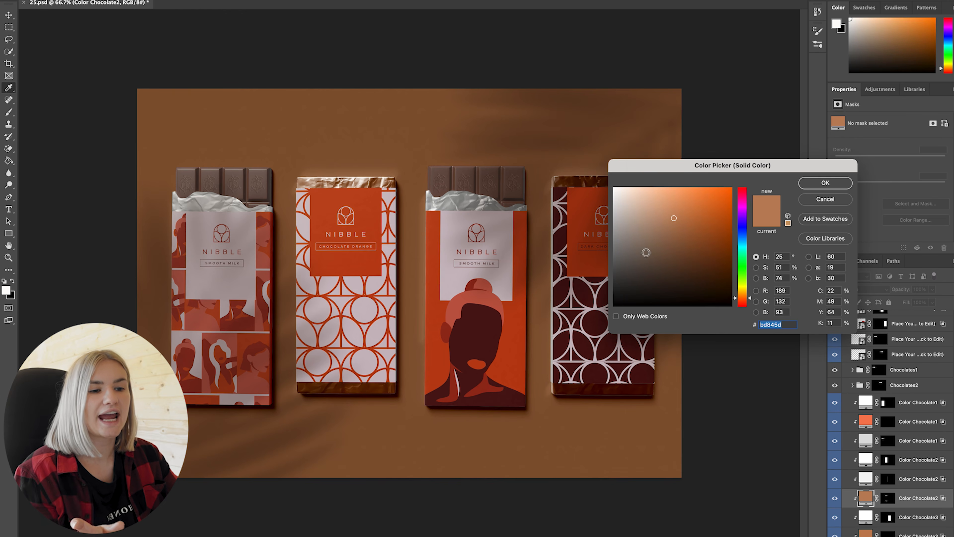
pyautogui.click(363, 260)
pyautogui.moveTo(720, 208)
pyautogui.mouseDown()
pyautogui.moveTo(678, 230)
pyautogui.moveTo(618, 218)
pyautogui.moveTo(694, 245)
pyautogui.moveTo(705, 215)
pyautogui.mouseUp()
pyautogui.press('Return')
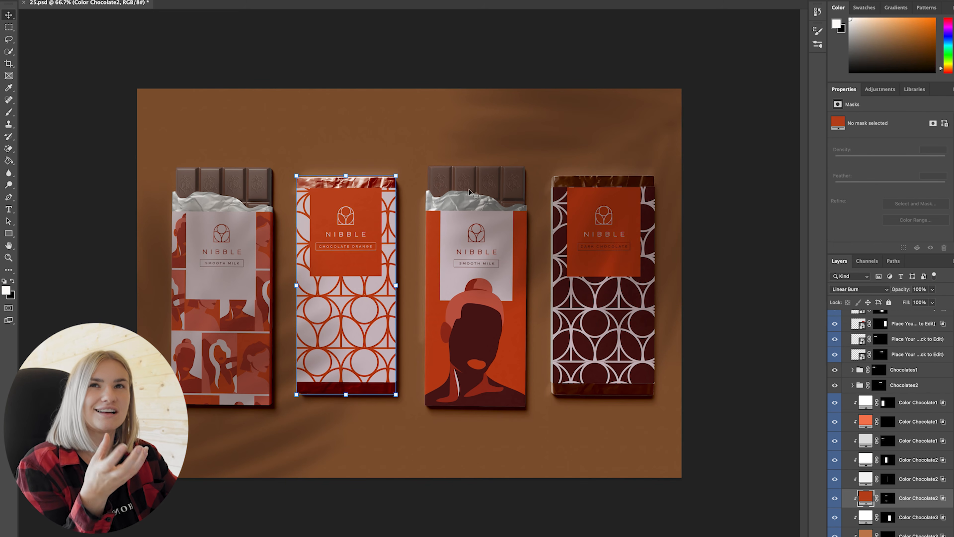
# Step: Recolour the brown side and foil fills of the third and fourth bars in reds matching their wrappers
pyautogui.click(866, 517)
pyautogui.scroll(-1, 866, 517)
pyautogui.click(866, 515)
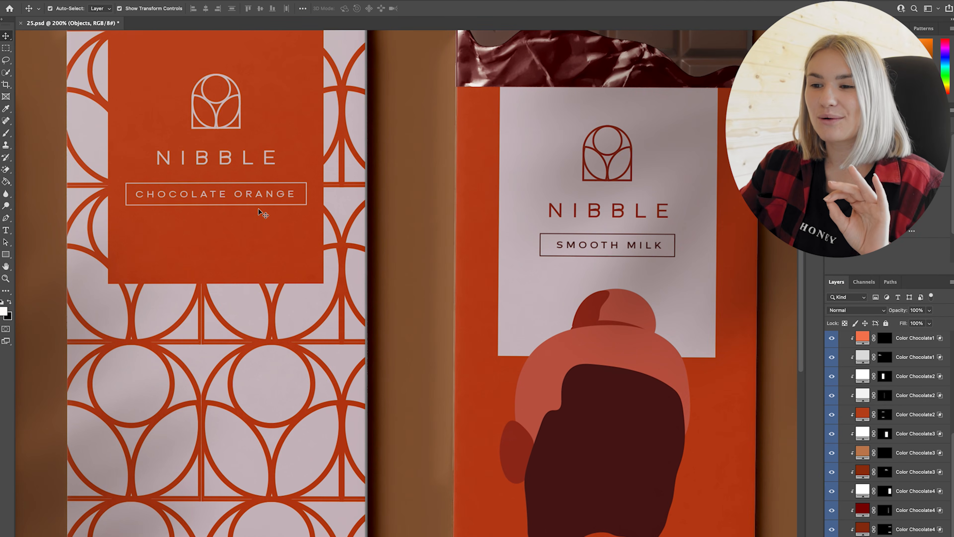
# Step: Switch to Illustrator, select the dark Nibble logo mark for copying, and return to the Photoshop mockup
pyautogui.moveTo(320, 216); pyautogui.dragTo(433, 294)
pyautogui.moveTo(124, 35); pyautogui.dragTo(374, 169)
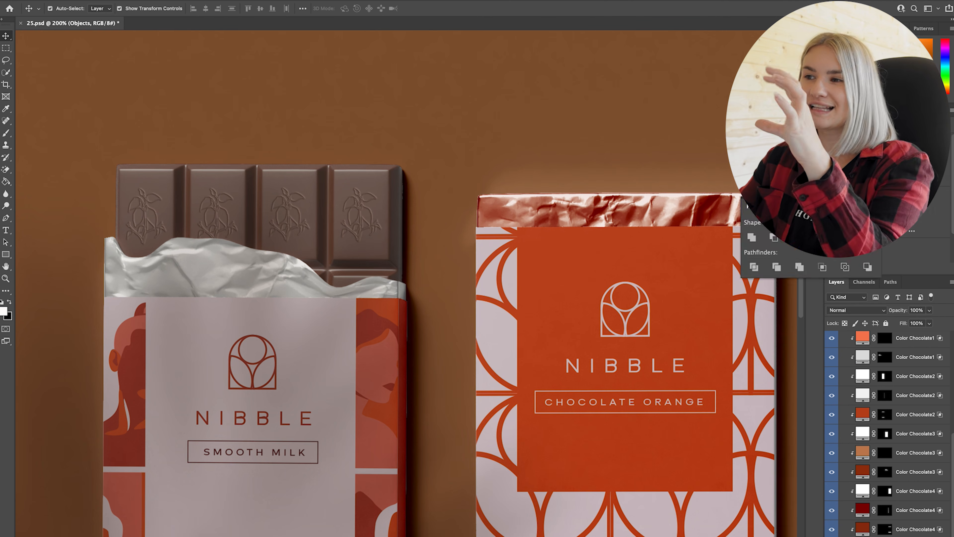
pyautogui.press('super+Tab')
pyautogui.click(308, 255)
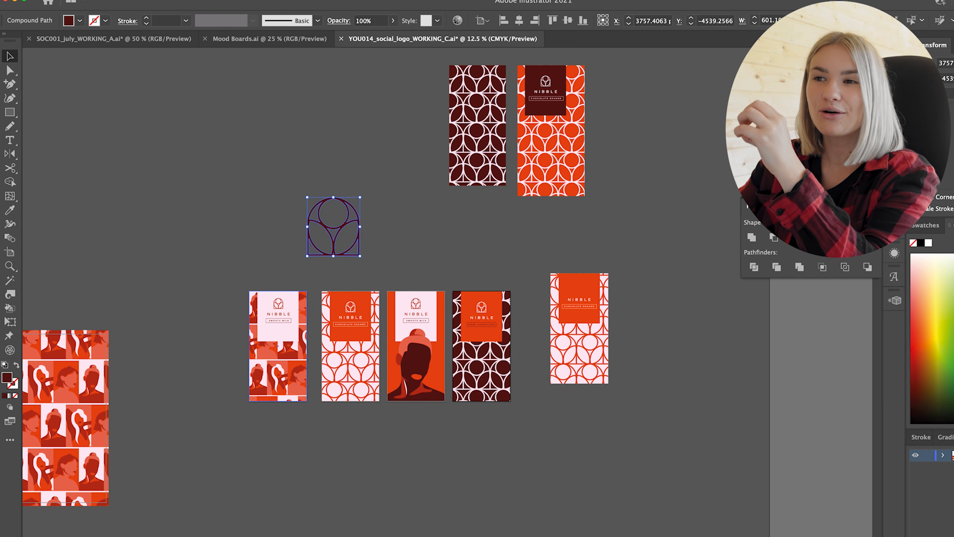
pyautogui.press('super+Tab')
# Step: Open the smart object holding the engraved motif on the first bar's chocolate pieces
pyautogui.press('super+minus')
pyautogui.moveTo(646, 332); pyautogui.dragTo(511, 253)
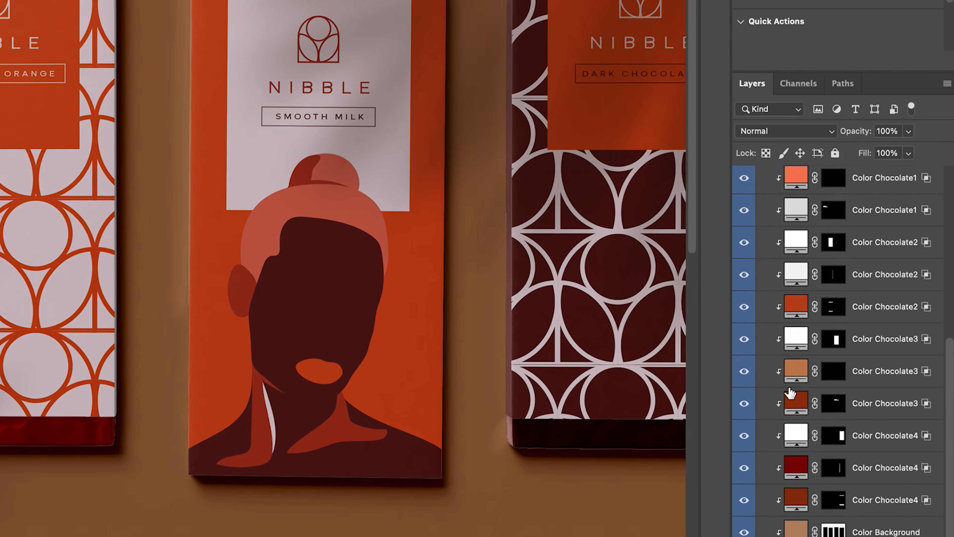
pyautogui.scroll(5, 773, 455)
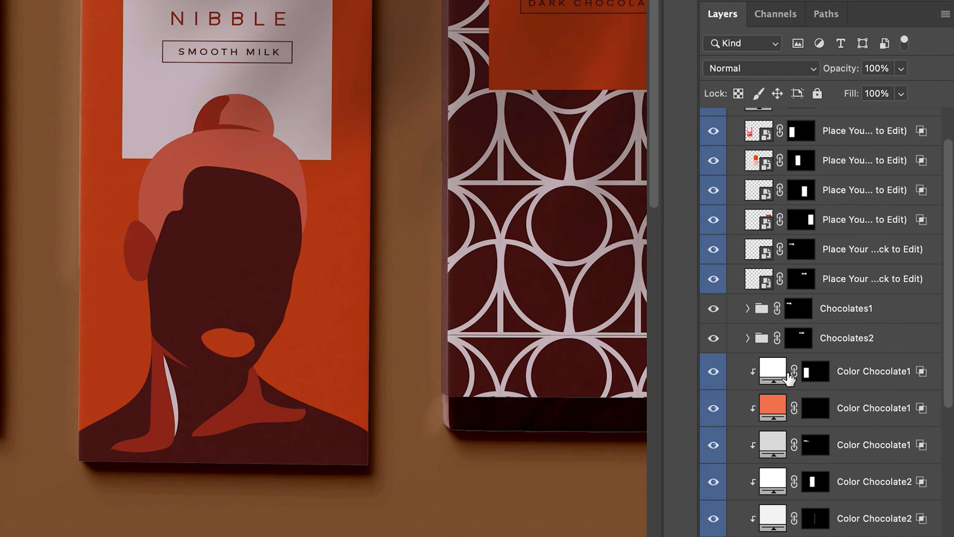
pyautogui.click(752, 229)
pyautogui.click(752, 251)
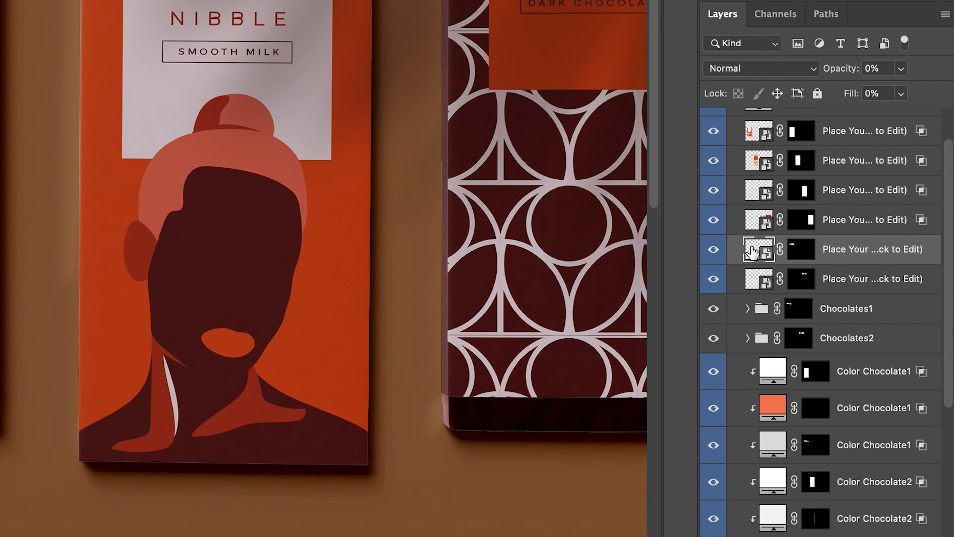
pyautogui.click(751, 281)
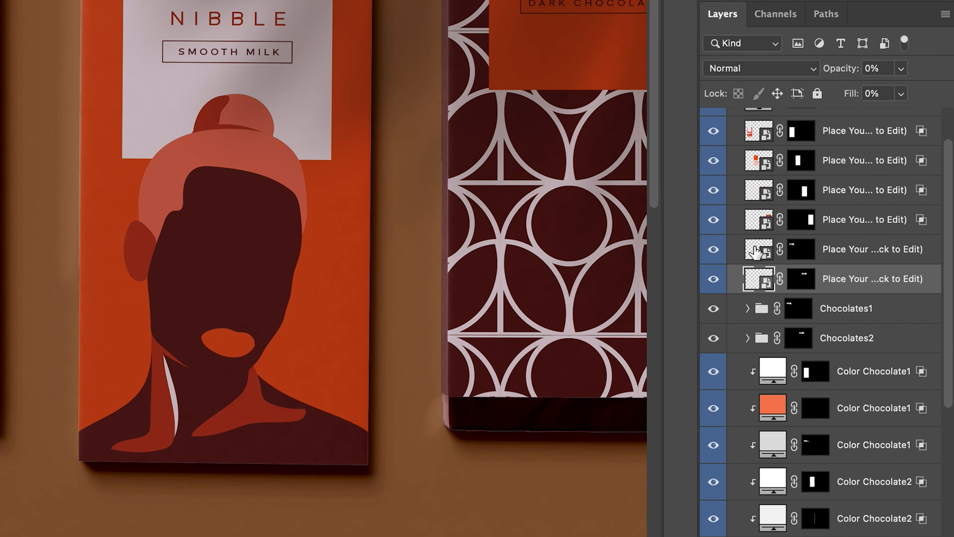
pyautogui.doubleClick(755, 252)
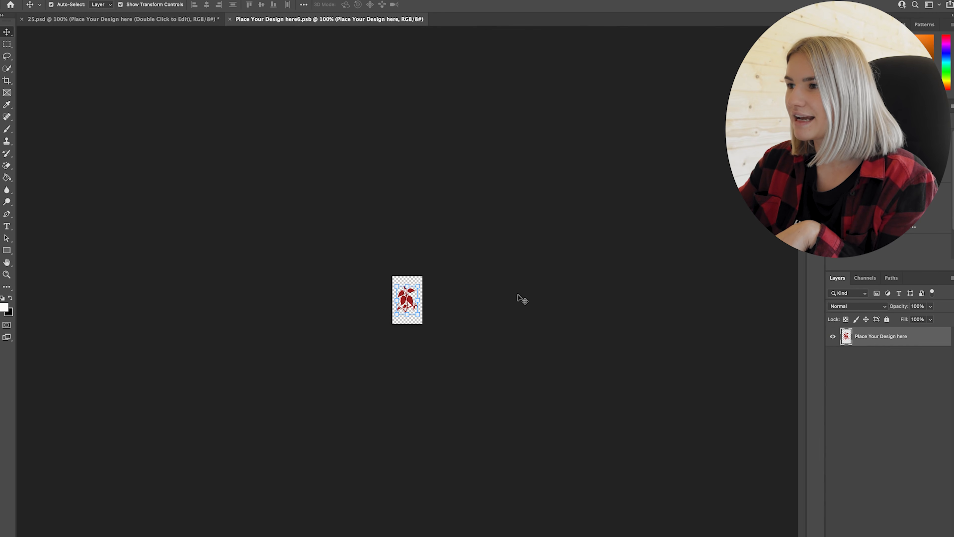
# Step: Hide the red leaf placeholder artwork and paste the copied Nibble logo mark into the motif file as pixels
pyautogui.hotkey('ctrl', '+')
pyautogui.hotkey('ctrl', '+')
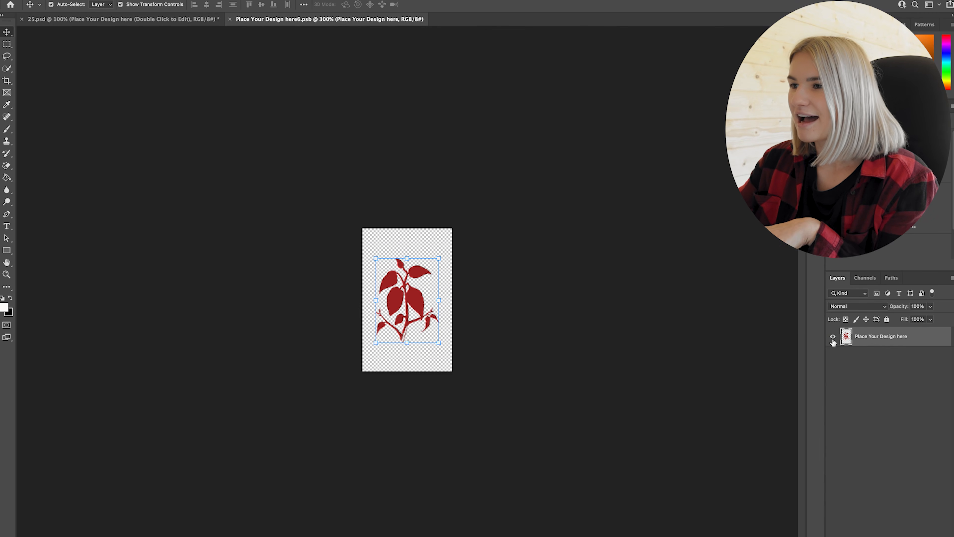
pyautogui.click(832, 336)
pyautogui.click(430, 287)
pyautogui.hotkey('ctrl', 'v')
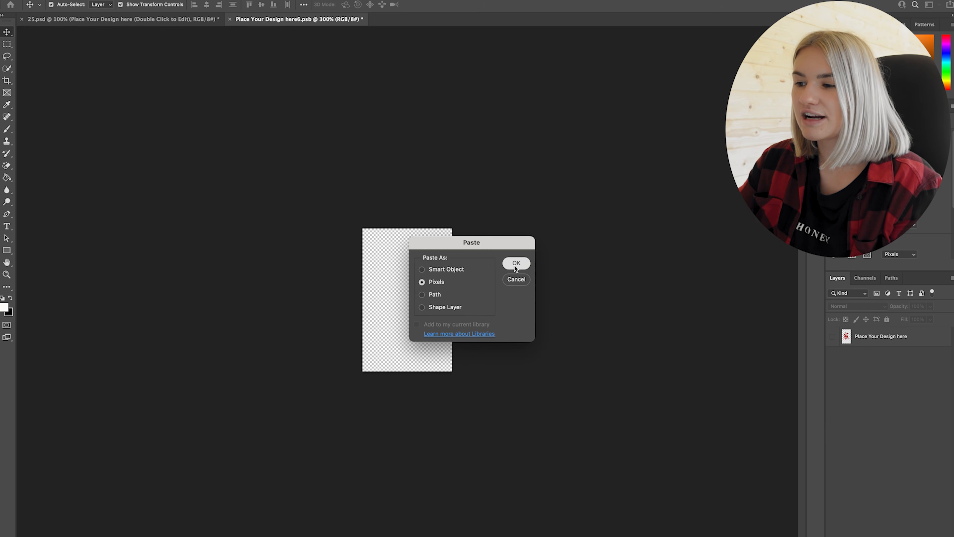
pyautogui.click(516, 263)
# Step: Scale the pasted logo mark down to about 3.94% and centre it on the canvas
pyautogui.moveTo(409, 351); pyautogui.dragTo(408, 329)
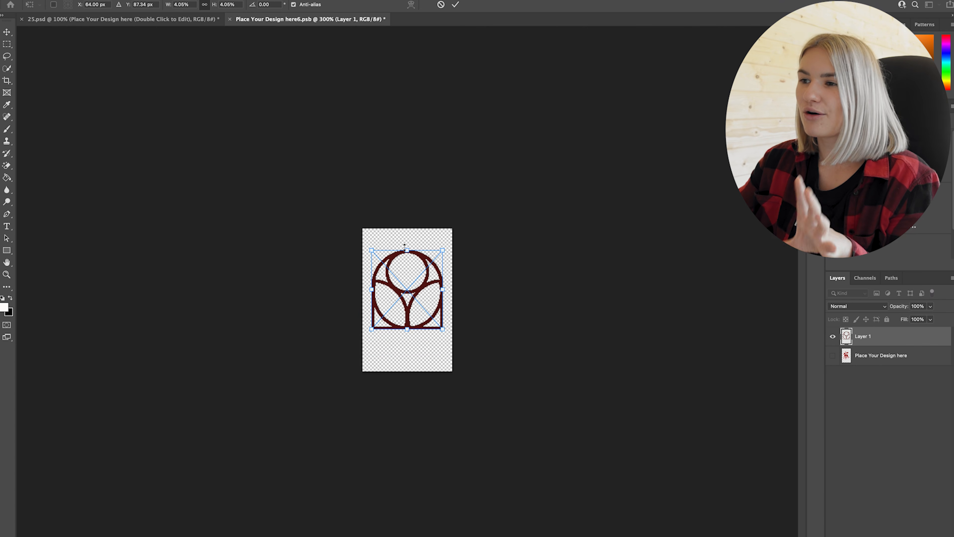
pyautogui.moveTo(407, 255); pyautogui.dragTo(407, 256)
pyautogui.moveTo(417, 289); pyautogui.dragTo(417, 299)
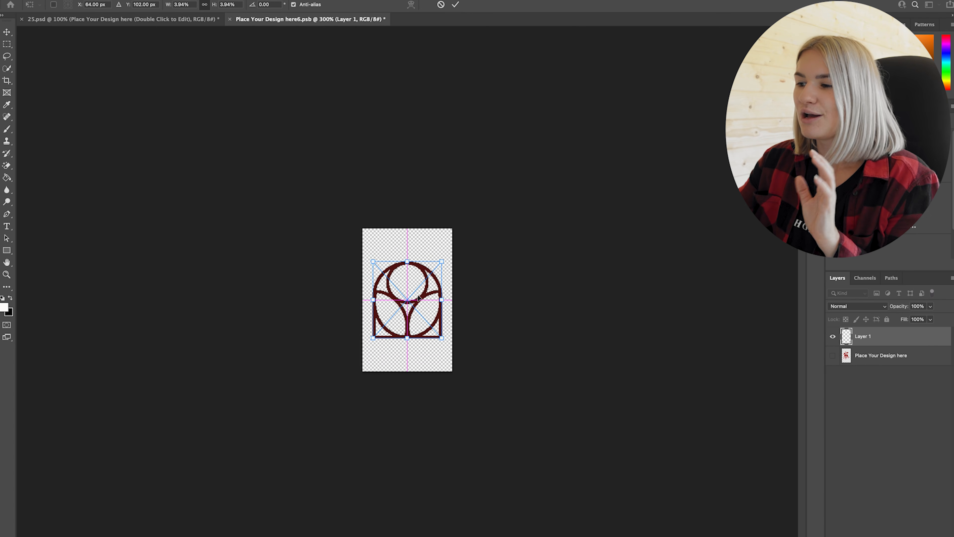
pyautogui.press('Return')
# Step: Save and close the motif smart object, and inspect the engraved logo on the first bar's chocolate pieces up close
pyautogui.click(230, 20)
pyautogui.click(471, 198)
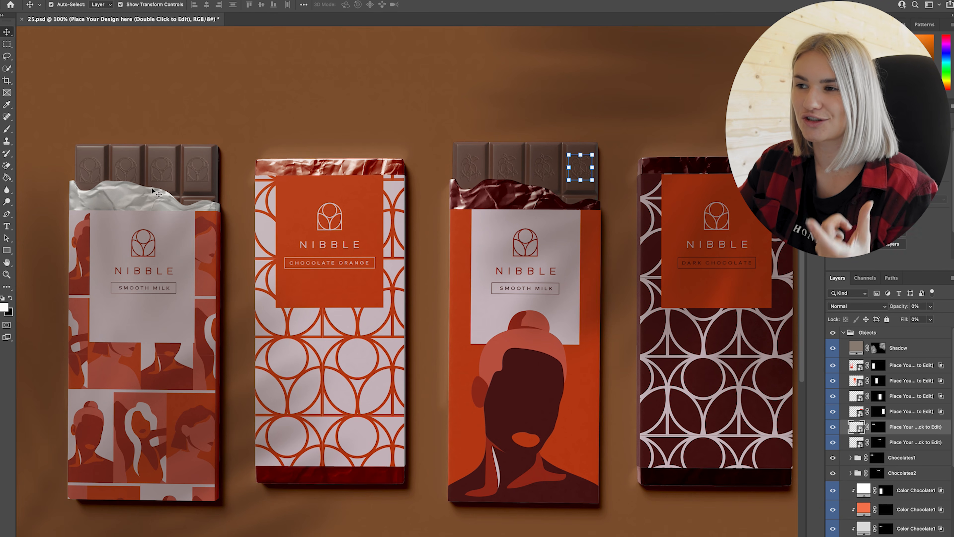
pyautogui.click(196, 172)
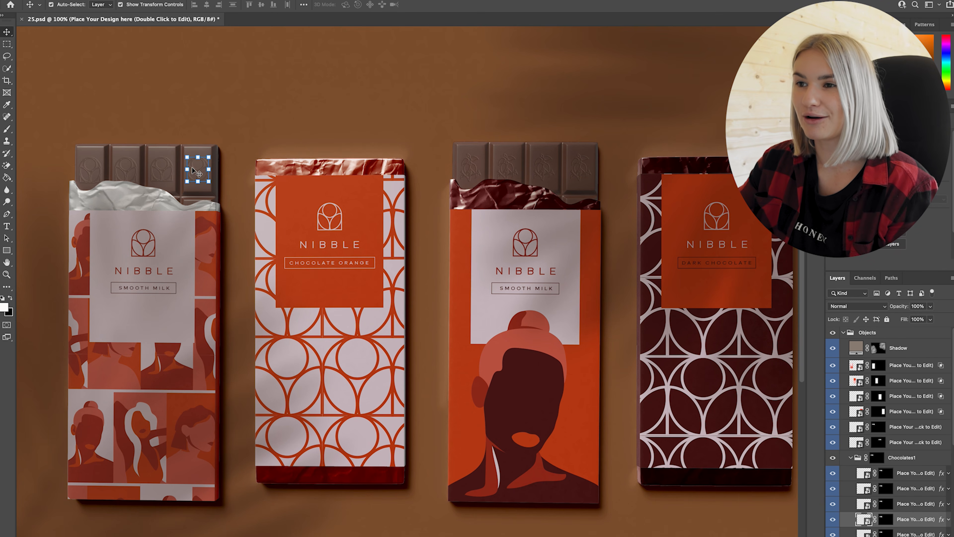
pyautogui.hotkey('ctrl', '+')
pyautogui.moveTo(218, 149); pyautogui.dragTo(485, 271)
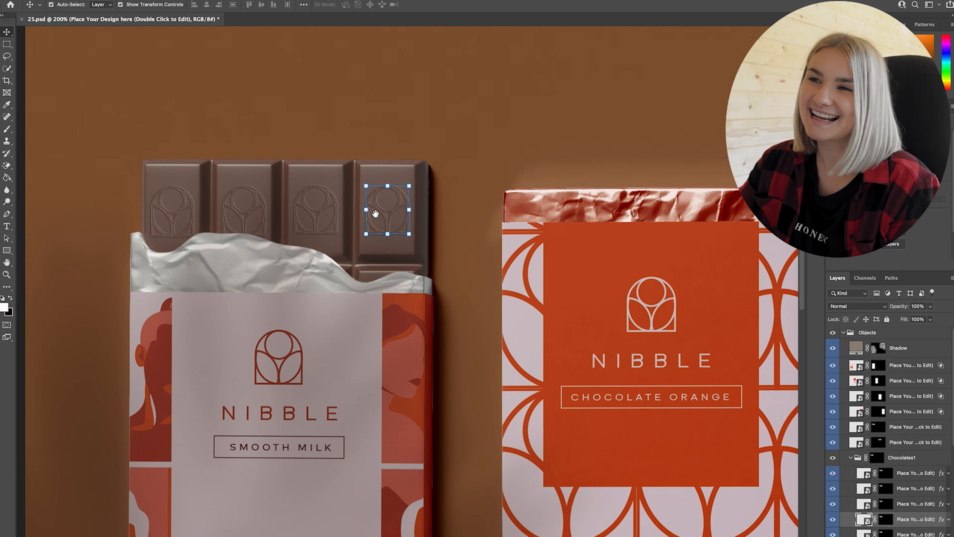
pyautogui.click(507, 129)
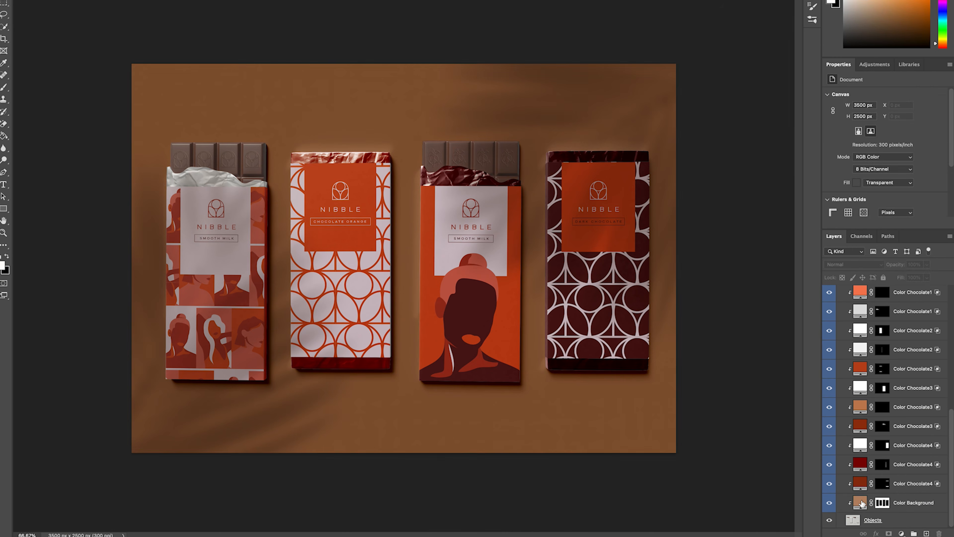
# Step: Recolour the Color Background fill to a muted red, #9b3f2f, starting from dark reds sampled on the third wrapper
pyautogui.click(861, 503)
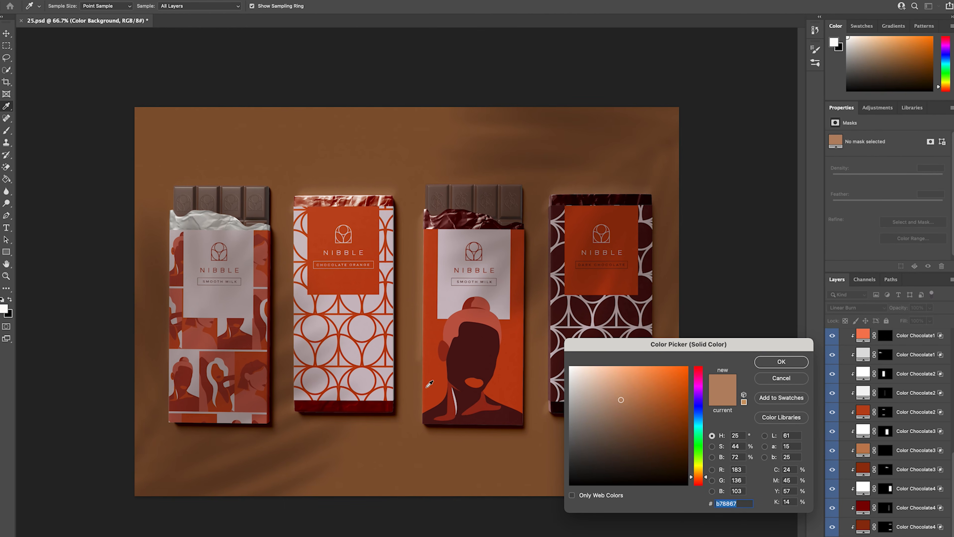
pyautogui.click(444, 410)
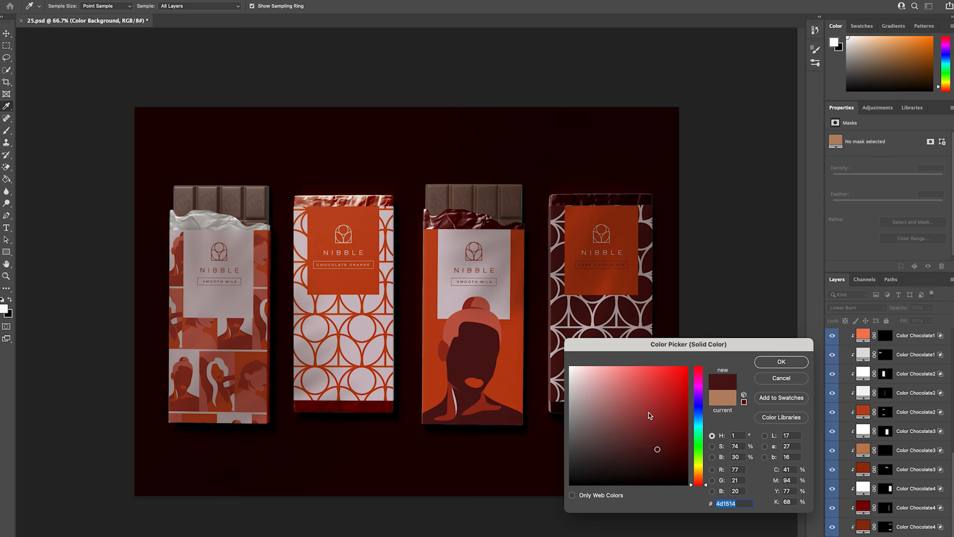
pyautogui.click(482, 409)
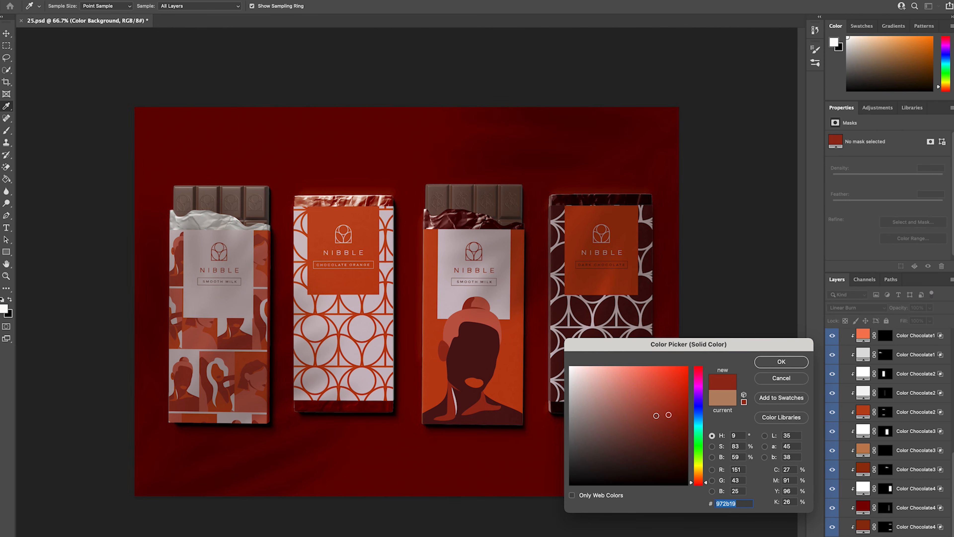
pyautogui.click(652, 412)
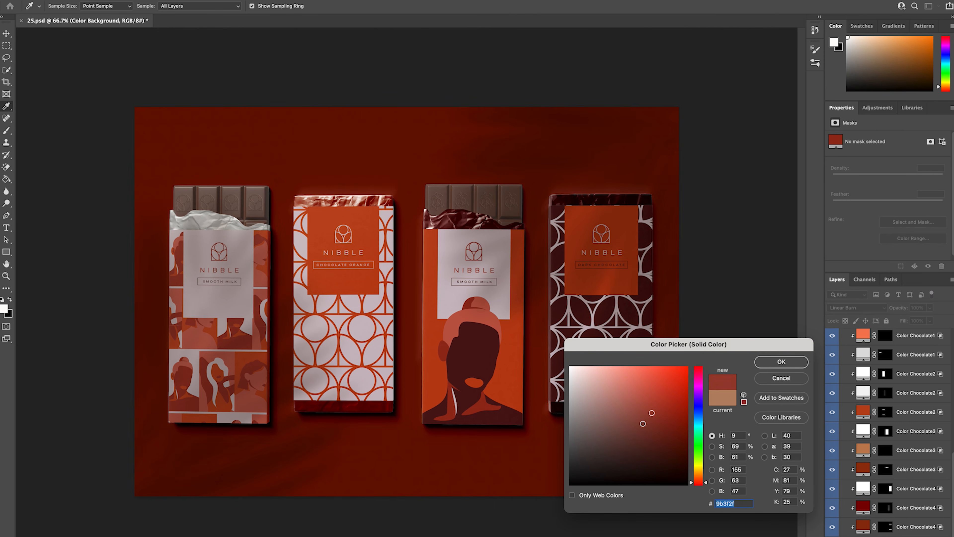